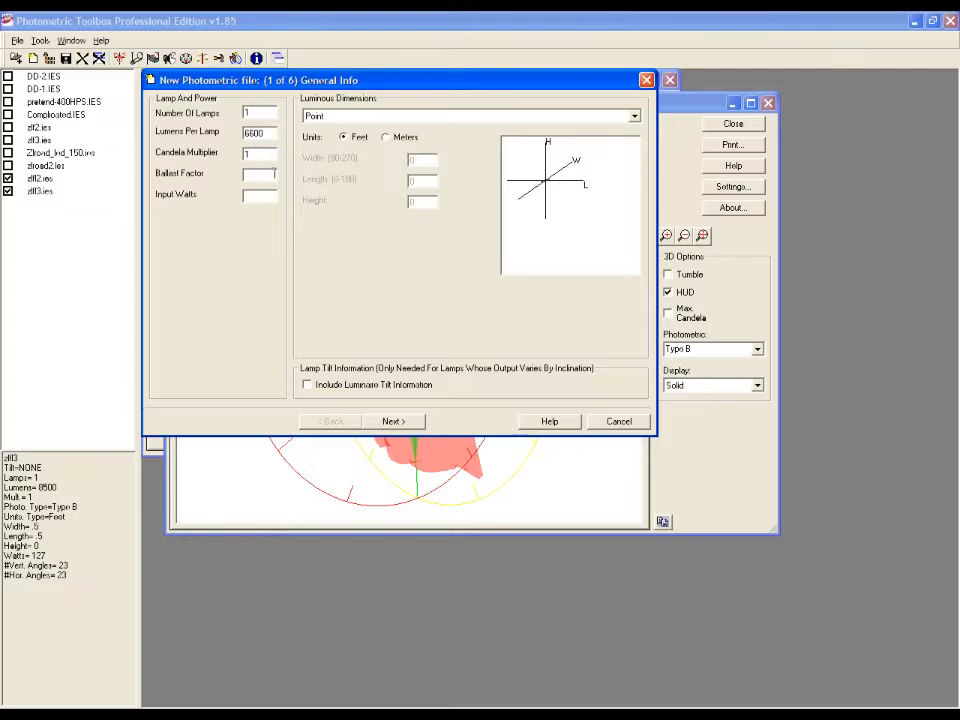
- Set the new fixture's ballast factor to 1 and its input power to 79 watts
{"action": "type", "text": "1"}
{"action": "left_click", "coordinate": [265, 196]}
{"action": "type", "text": "78"}
- Define the luminous opening as a circle 0.5 feet in diameter and advance to the descriptive information page
{"action": "left_click", "coordinate": [634, 116]}
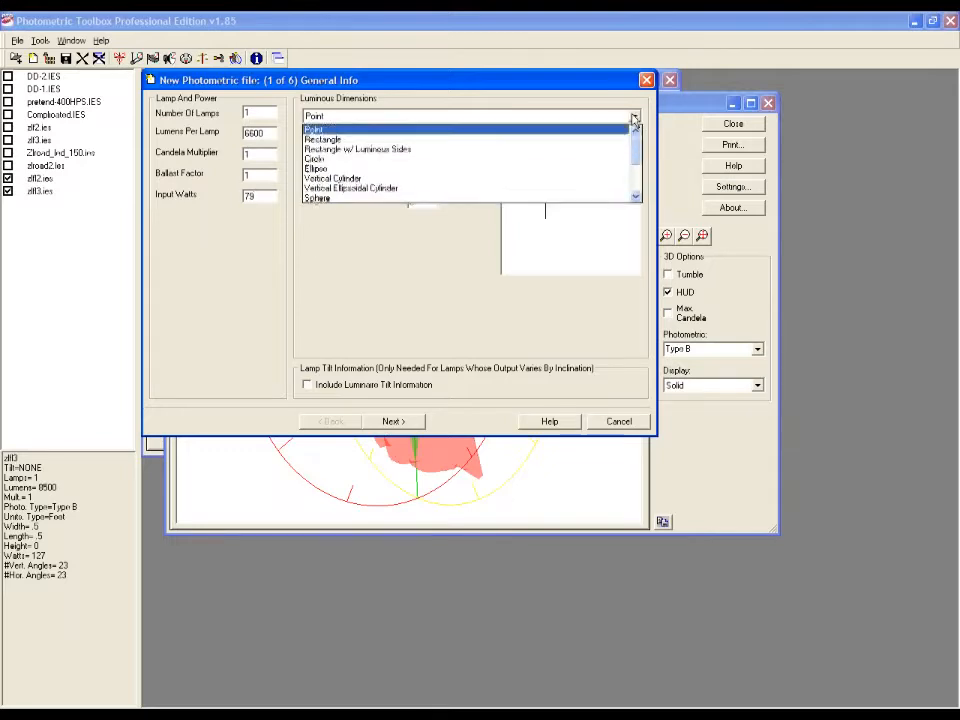
{"action": "left_click", "coordinate": [315, 158]}
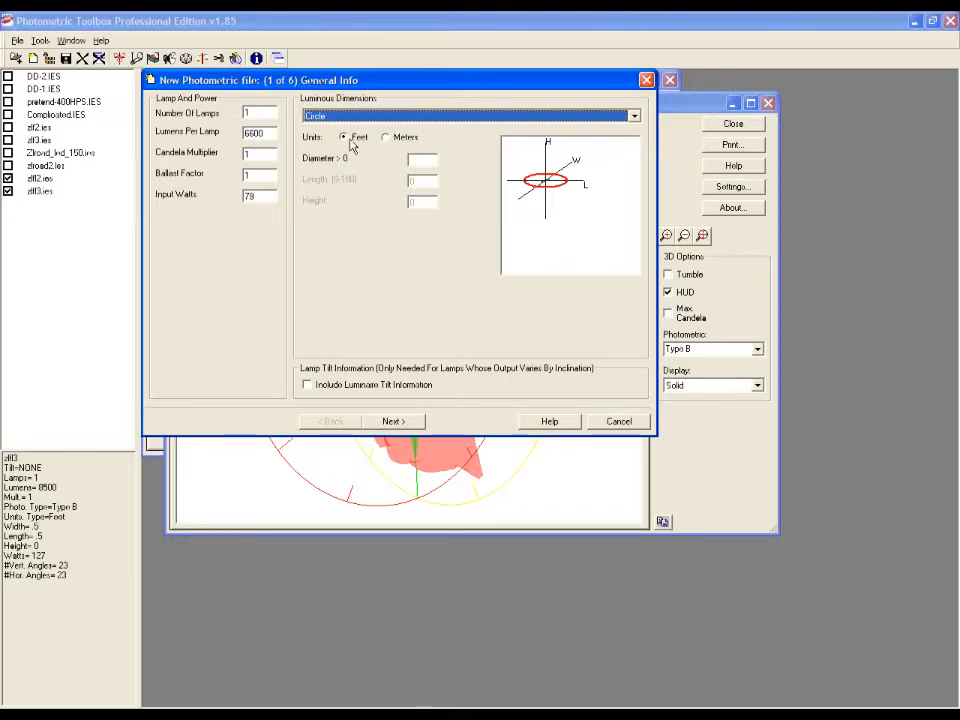
{"action": "left_click", "coordinate": [420, 160]}
{"action": "type", "text": "0.5"}
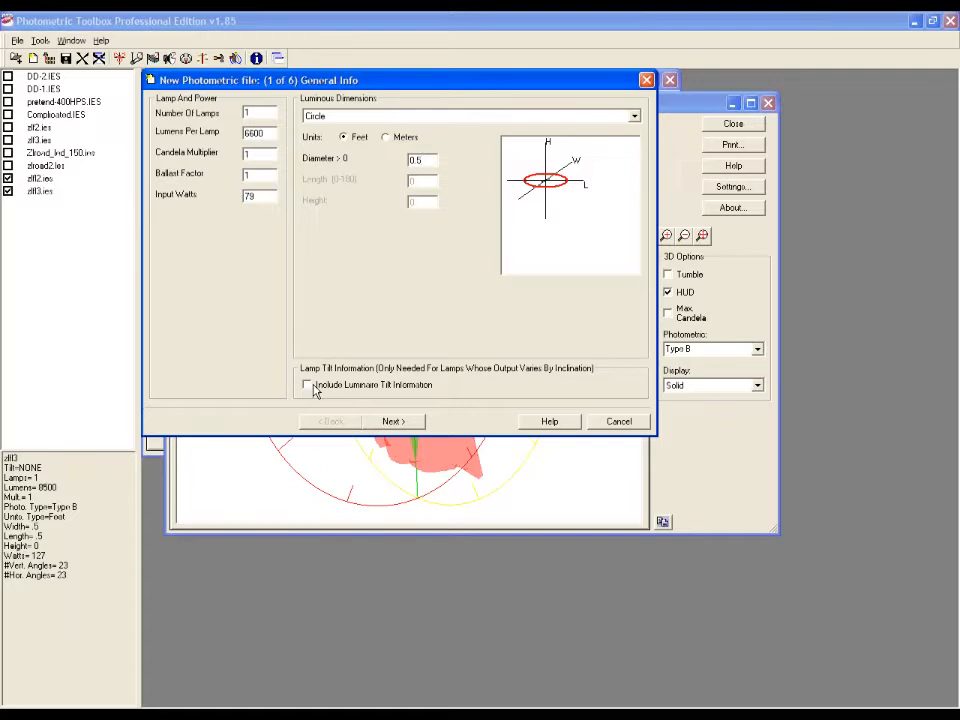
{"action": "left_click", "coordinate": [393, 421]}
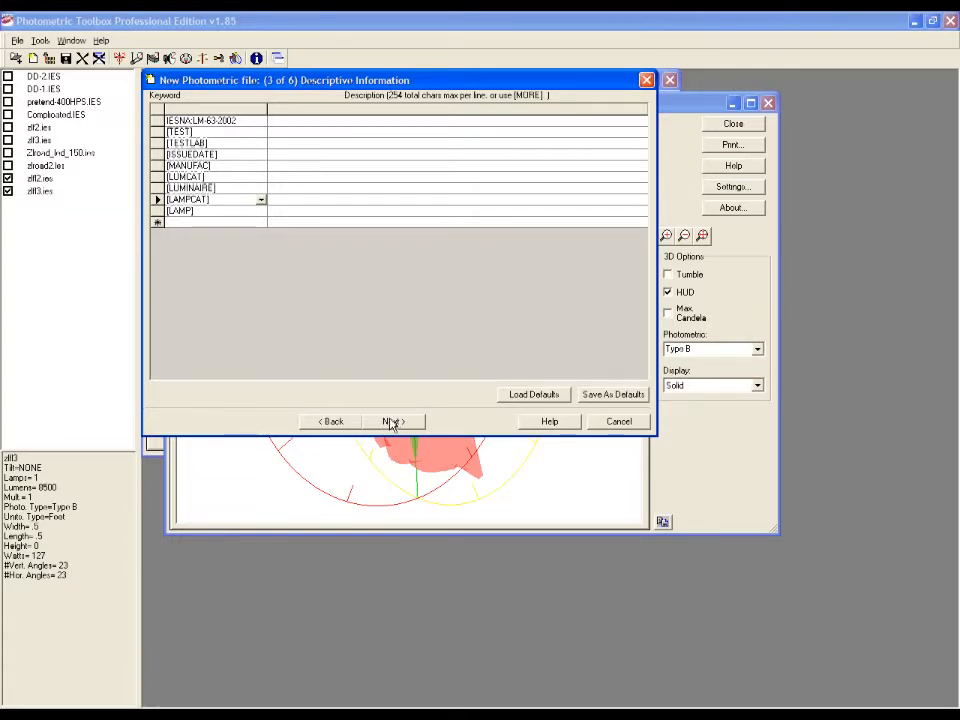
- Fill in the TEST keyword as 123, TESTLAB as ABC Lab and ISSUEDATE as Dec. 25, 2011
{"action": "left_click", "coordinate": [288, 132]}
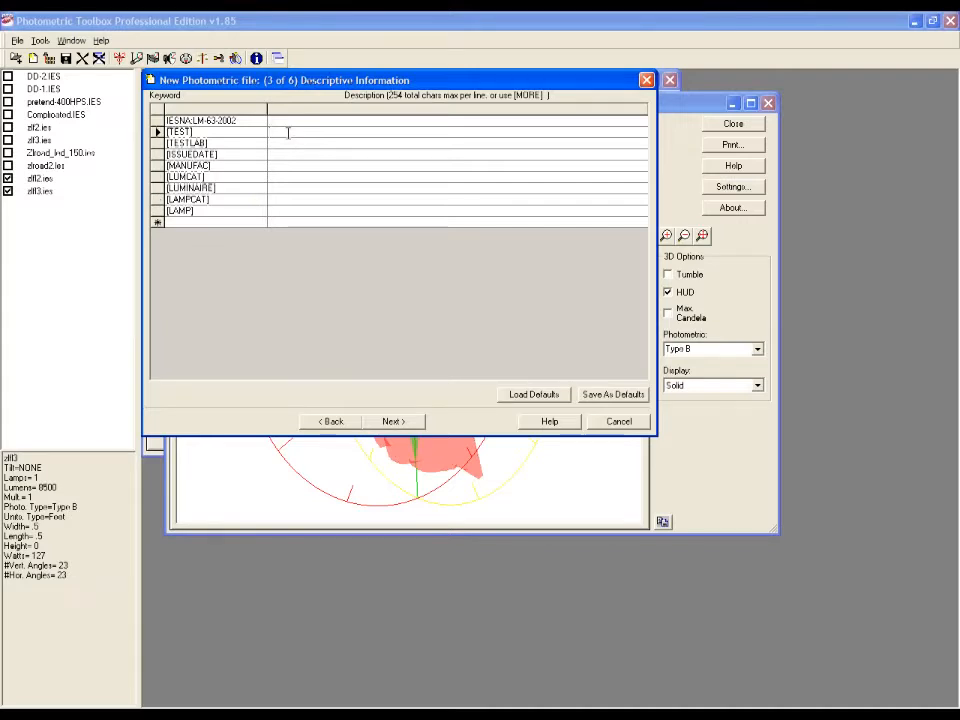
{"action": "type", "text": "123"}
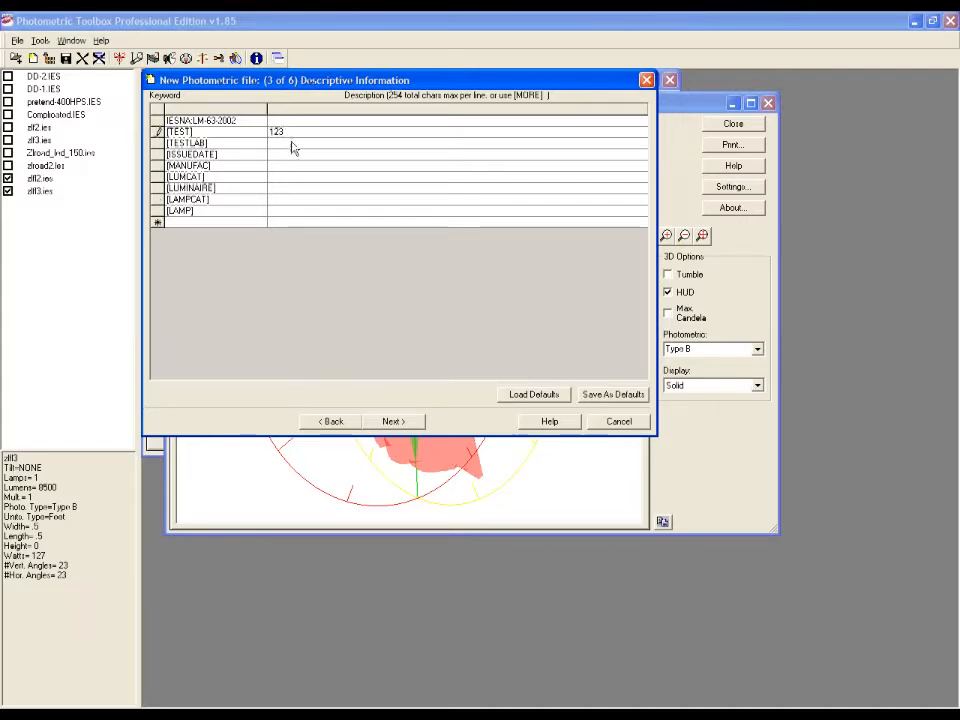
{"action": "left_click", "coordinate": [292, 143]}
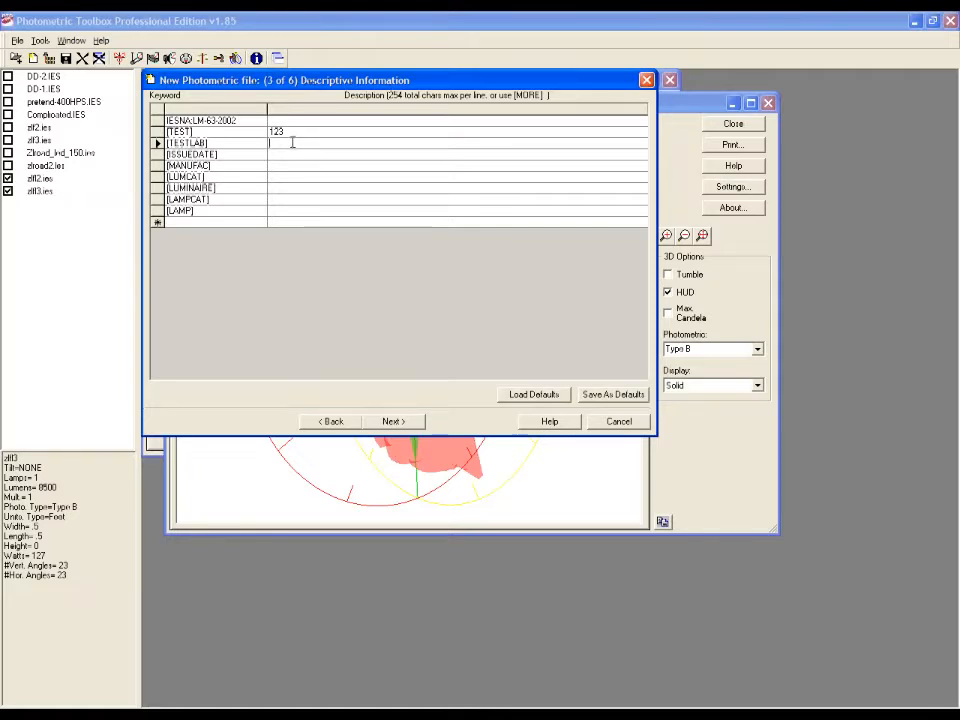
{"action": "type", "text": "ABC Lab"}
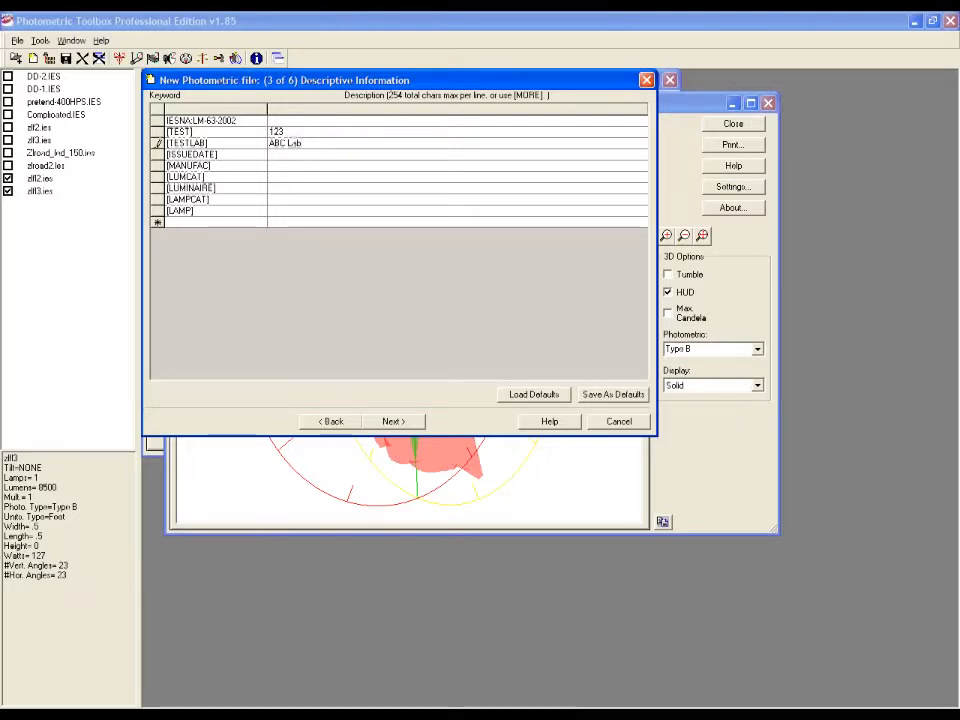
{"action": "left_click", "coordinate": [306, 153]}
{"action": "type", "text": "Dec. 26, 2011"}
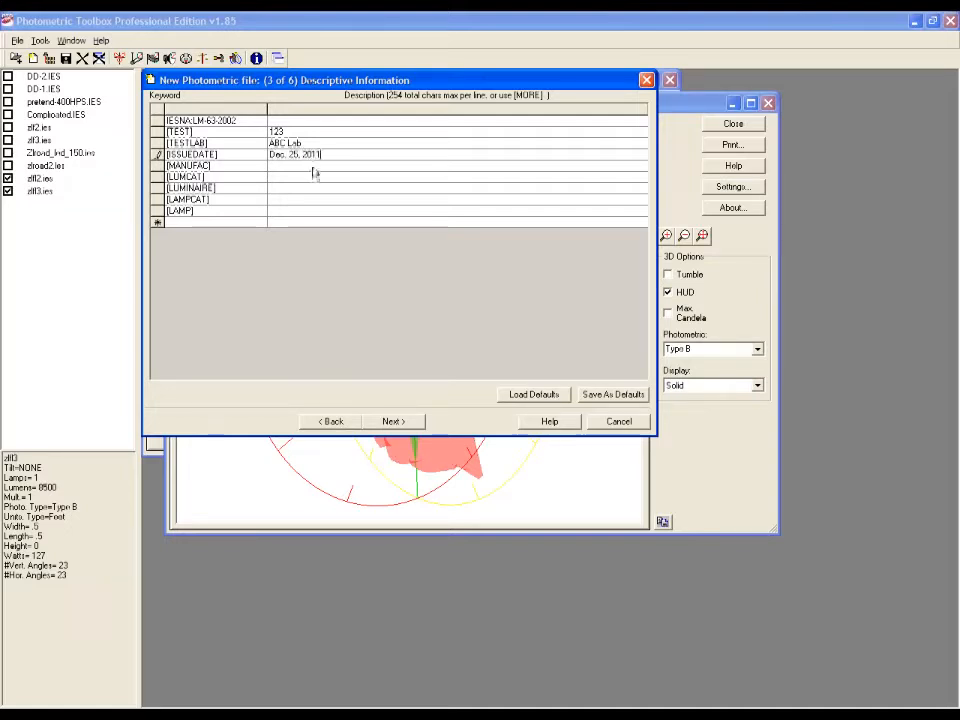
- Enter Z-Lux as the MANUFAC description and ZDL-70MH as the LUMCAT description
{"action": "left_click", "coordinate": [310, 166]}
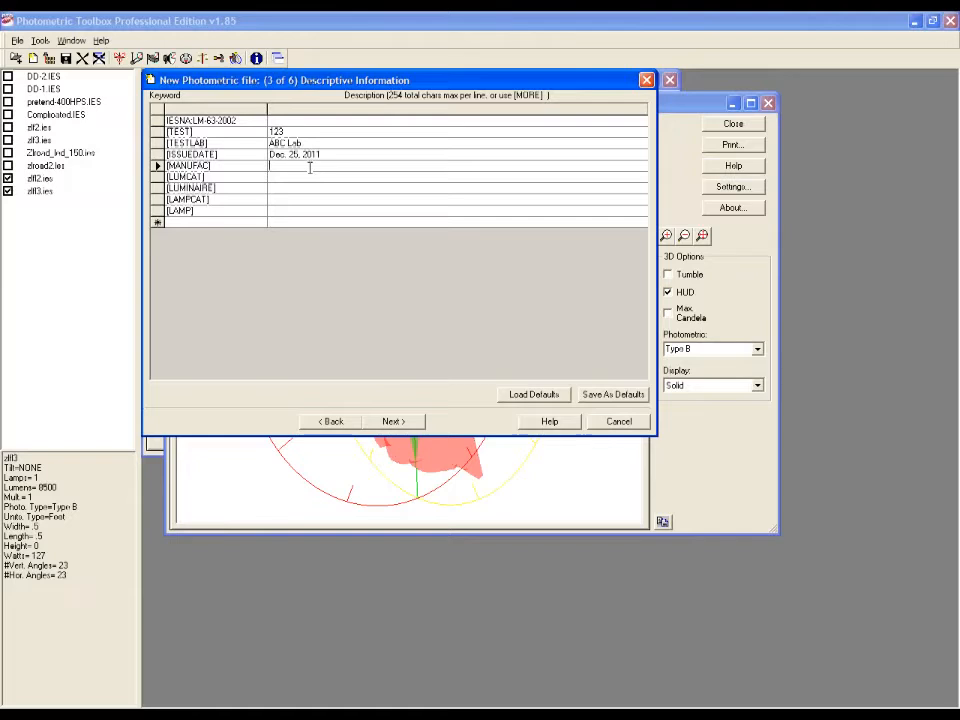
{"action": "type", "text": "Z-Lux"}
{"action": "left_click", "coordinate": [306, 178]}
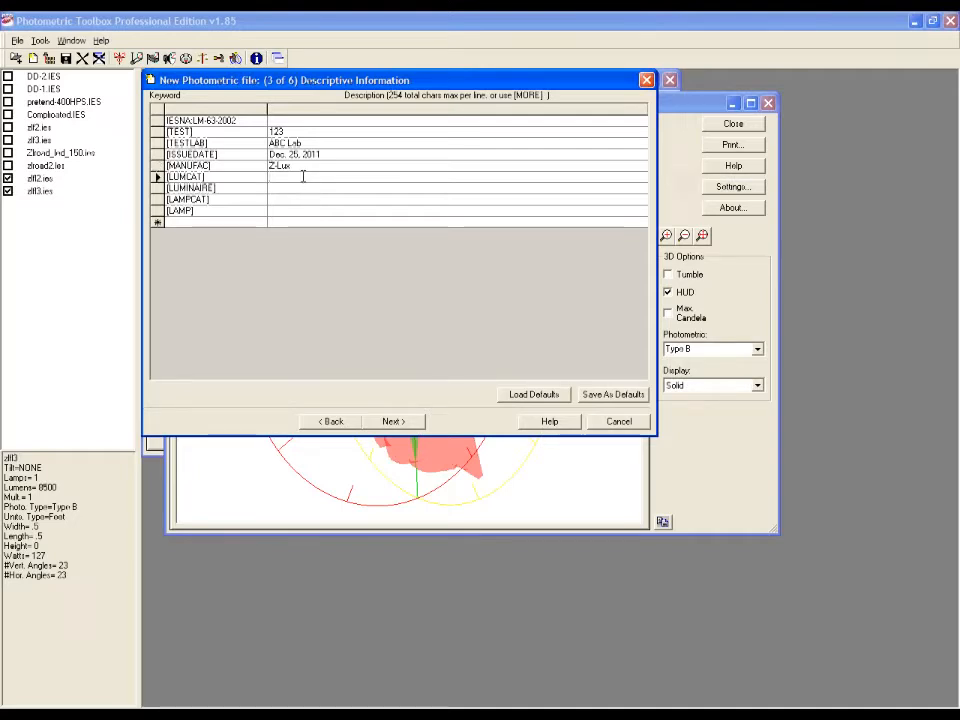
{"action": "type", "text": "ZDL-70MH"}
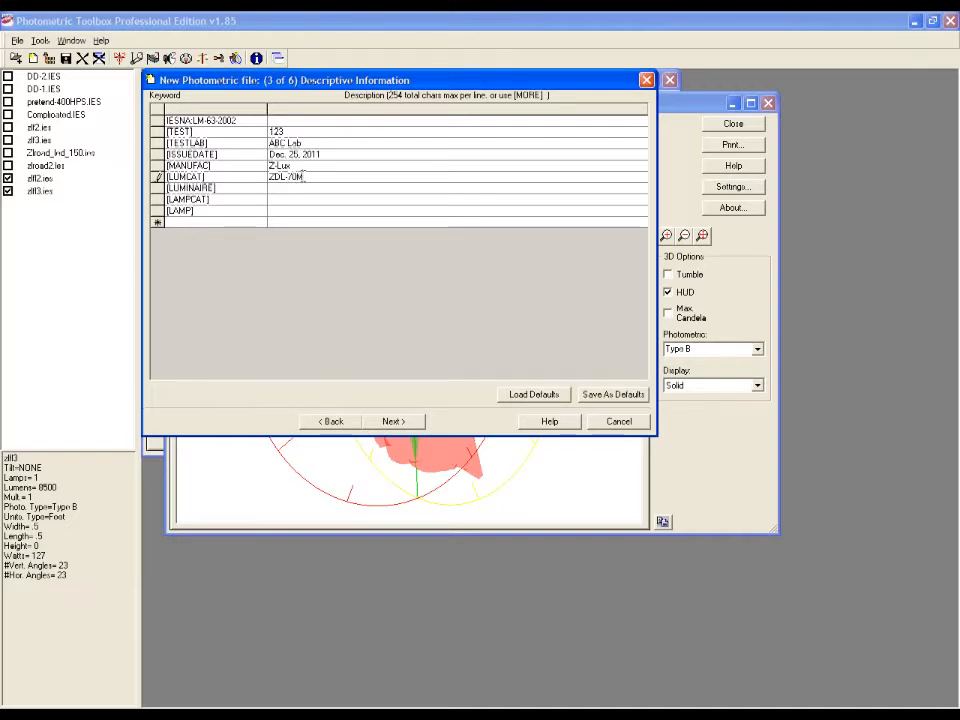
- Describe the LUMINAIRE keyword as 6" diameter recessed downlight
{"action": "left_click", "coordinate": [302, 188]}
{"action": "type", "text": "6\""}
{"action": "type", "text": " reces"}
{"action": "key", "text": "BackSpace"}
{"action": "key", "text": "BackSpace"}
{"action": "key", "text": "BackSpace"}
{"action": "key", "text": "BackSpace"}
{"action": "key", "text": "BackSpace"}
{"action": "type", "text": "deameter recessed downlight"}
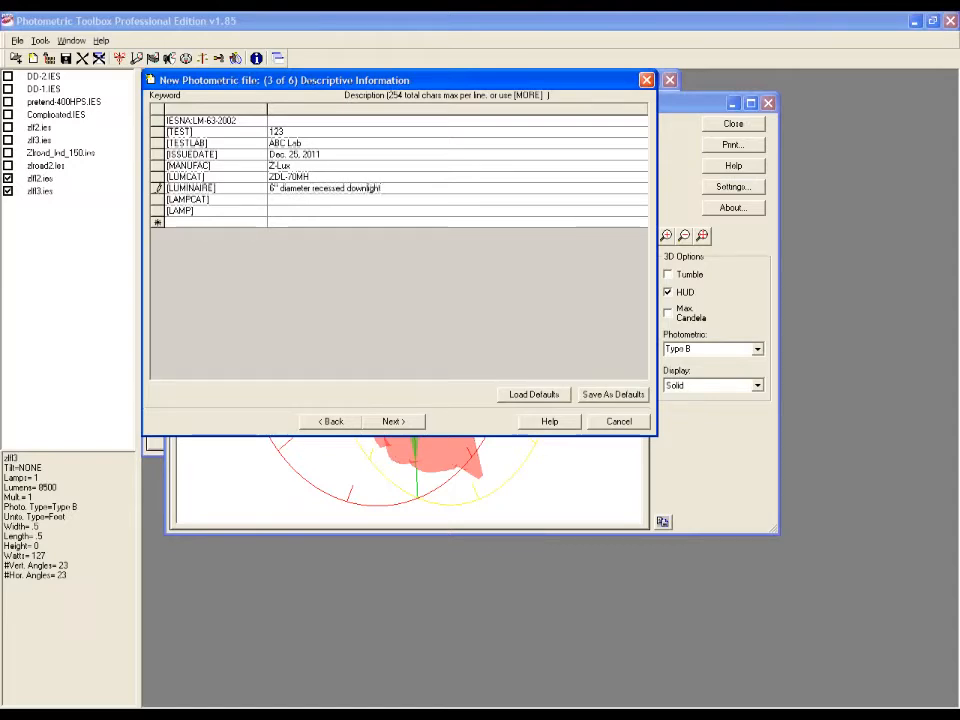
- Leave LAMPCAT blank and describe the LAMP keyword as Philips 70W T6 MH
{"action": "left_click", "coordinate": [288, 199]}
{"action": "left_click", "coordinate": [292, 210]}
{"action": "type", "text": "Philips"}
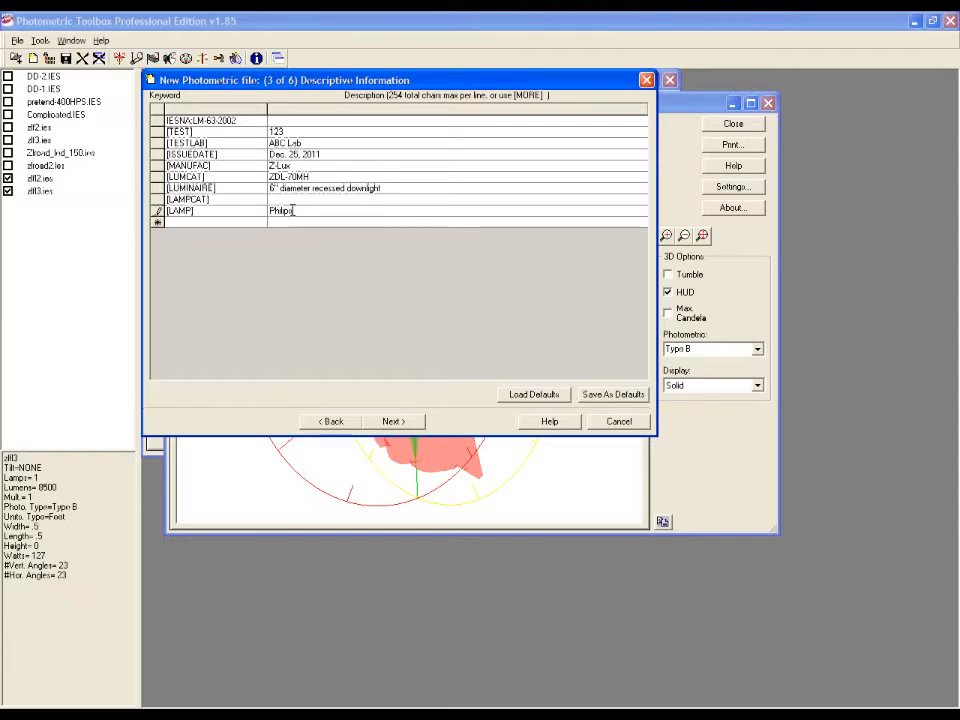
{"action": "type", "text": " 70W T6 MH"}
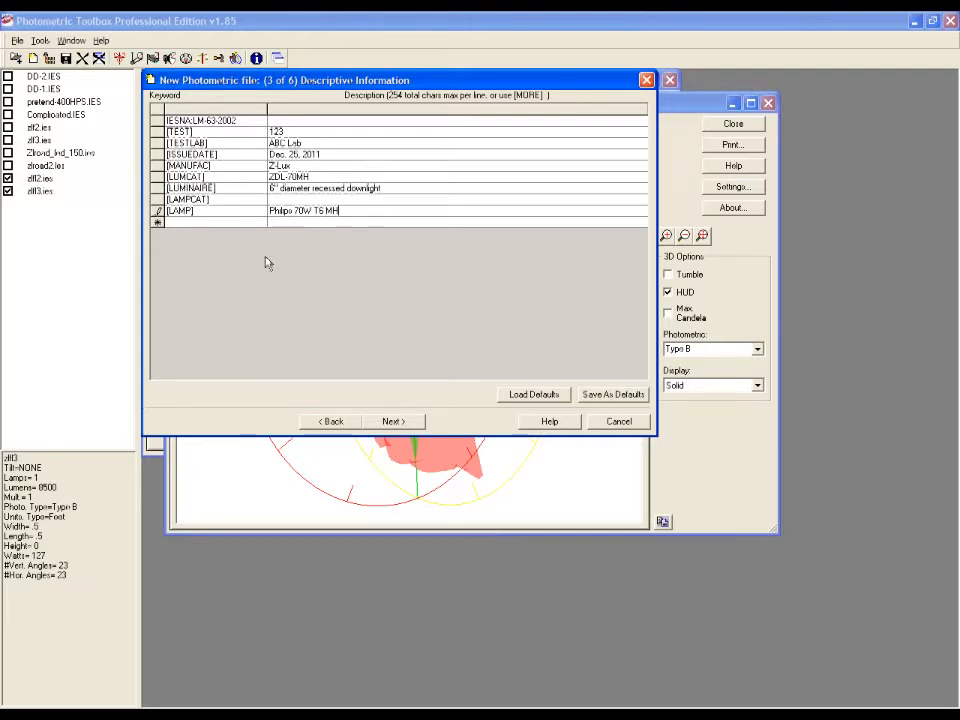
{"action": "left_click", "coordinate": [258, 223]}
{"action": "left_click", "coordinate": [260, 224]}
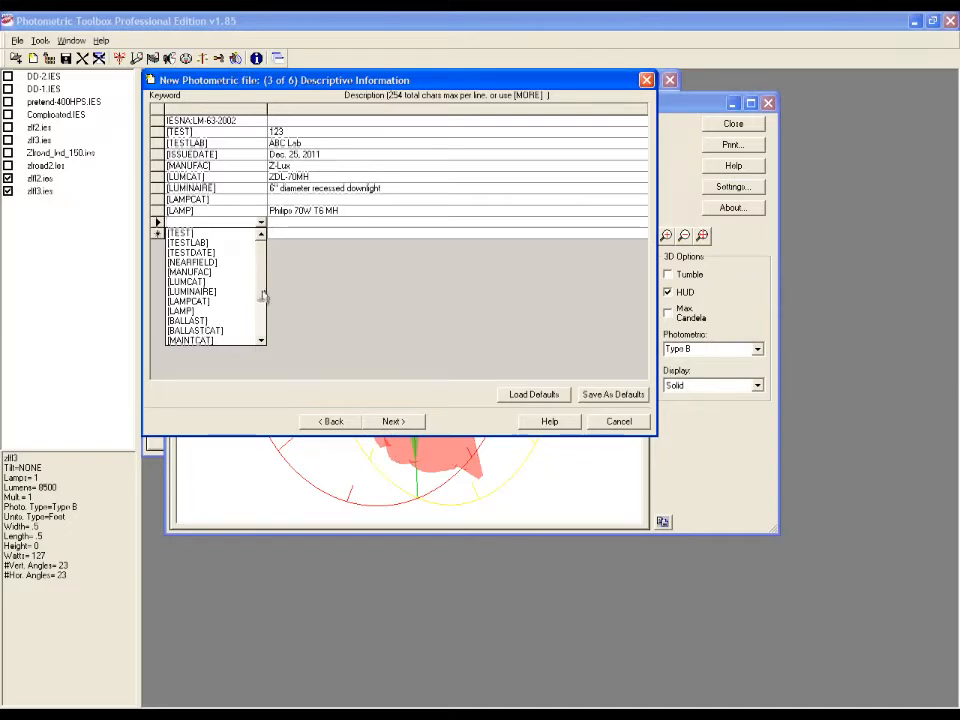
{"action": "left_click_drag", "start_coordinate": [263, 295], "coordinate": [263, 336]}
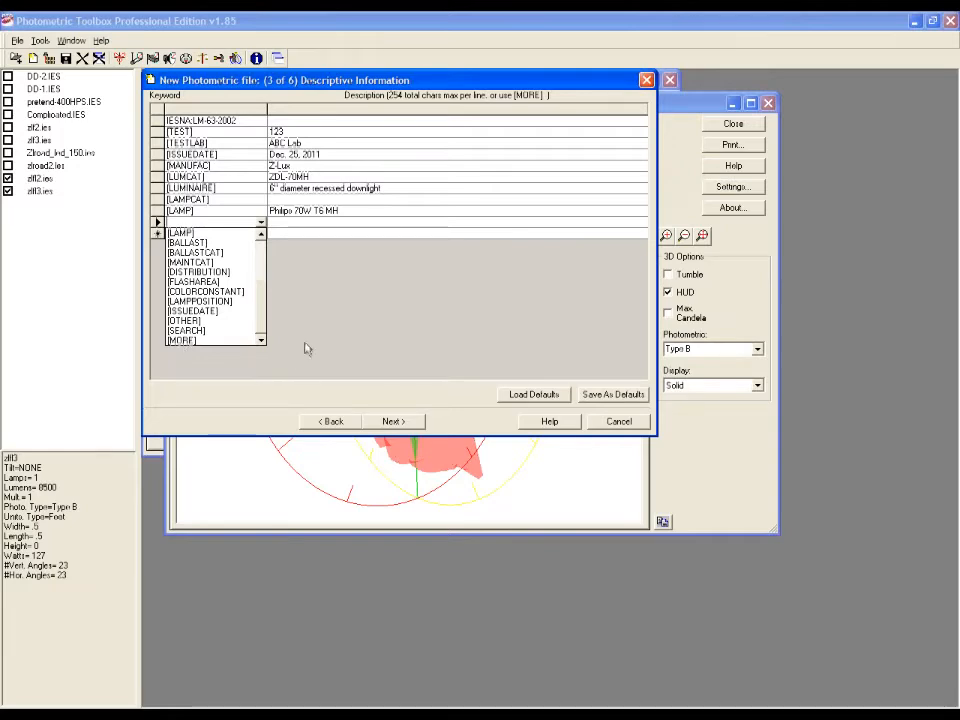
{"action": "left_click", "coordinate": [287, 398]}
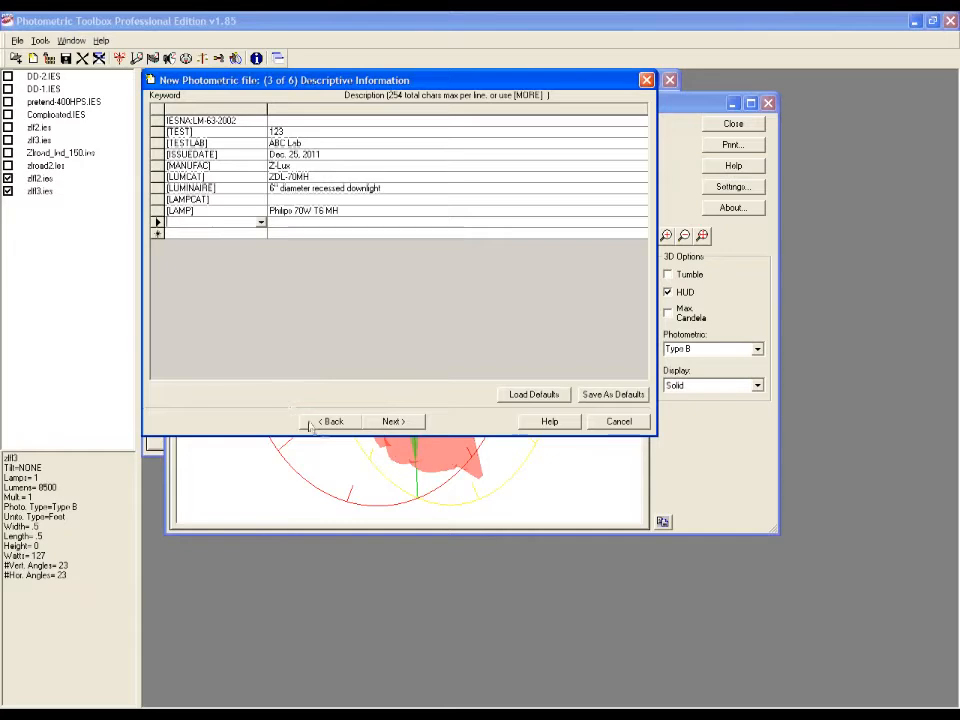
- On the photometric distribution page, choose IESNA Type C and 10 downlight vertical angles from 0 to 90 in 10 degree increments
{"action": "left_click", "coordinate": [397, 422]}
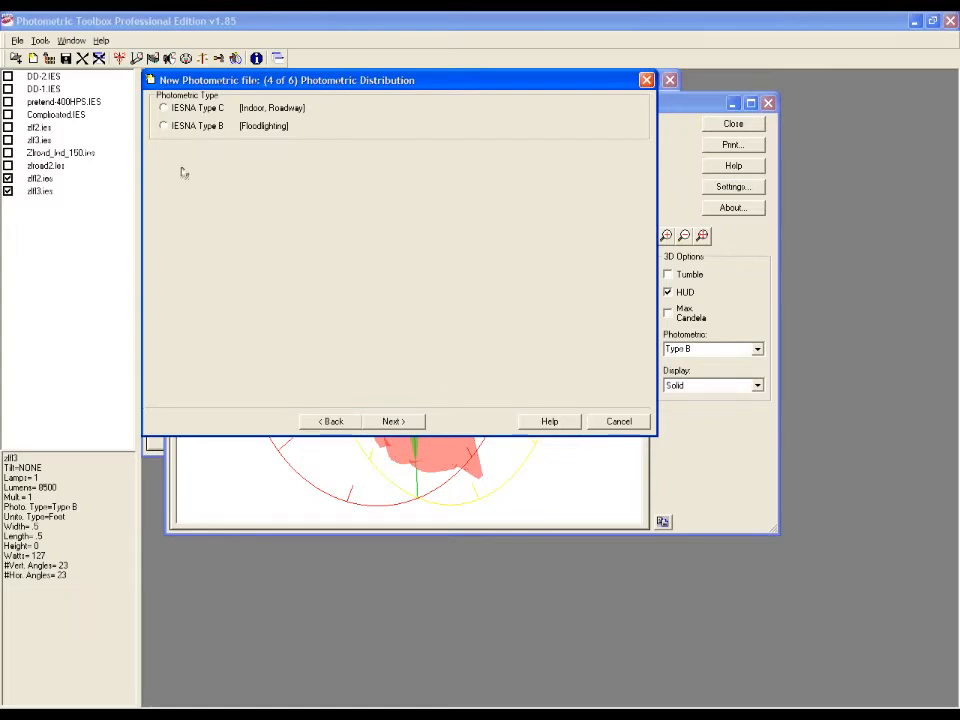
{"action": "left_click", "coordinate": [165, 109]}
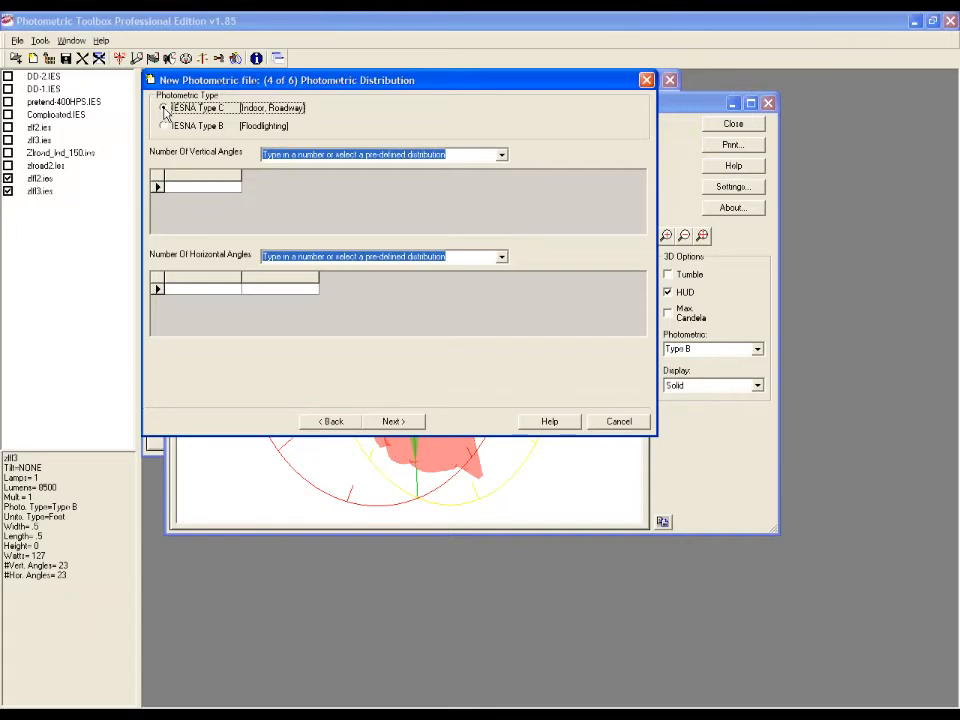
{"action": "left_click", "coordinate": [502, 156]}
{"action": "scroll", "coordinate": [506, 198], "scroll_direction": "down", "scroll_amount": 2}
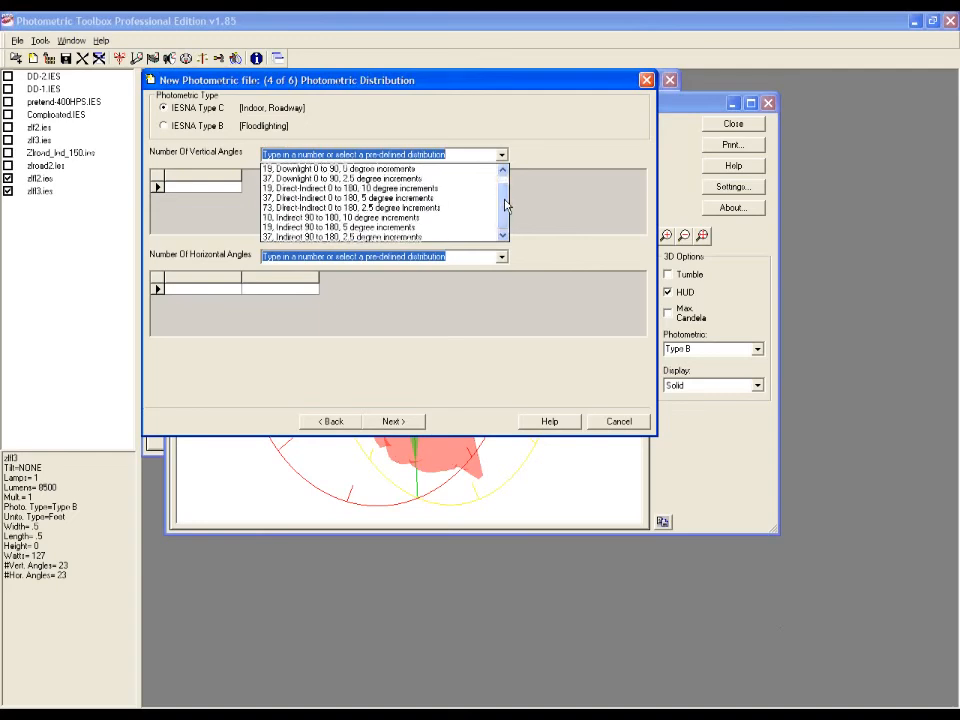
{"action": "left_click_drag", "start_coordinate": [505, 196], "coordinate": [504, 184]}
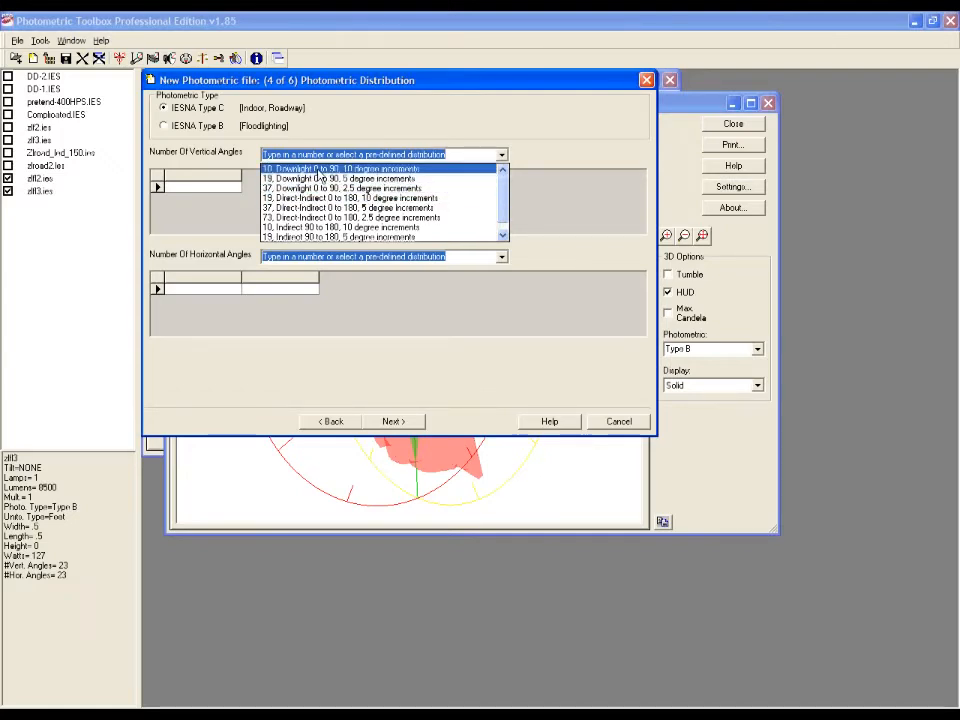
{"action": "left_click", "coordinate": [318, 170]}
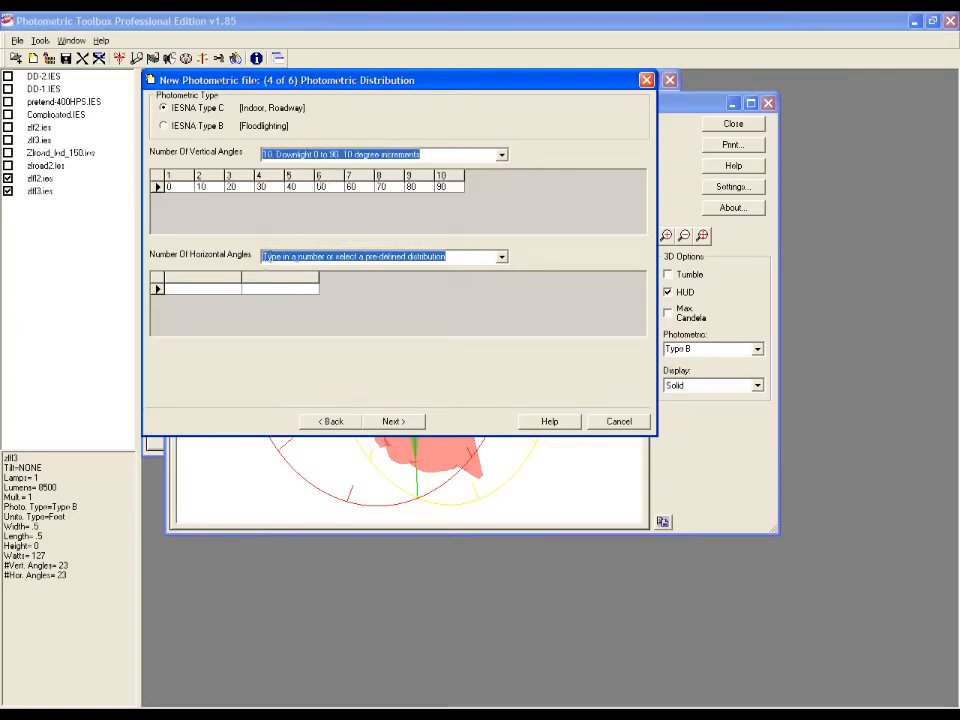
- Choose the laterally symmetric, no increment distribution for the horizontal angles and advance to the candela values page
{"action": "left_click", "coordinate": [400, 259]}
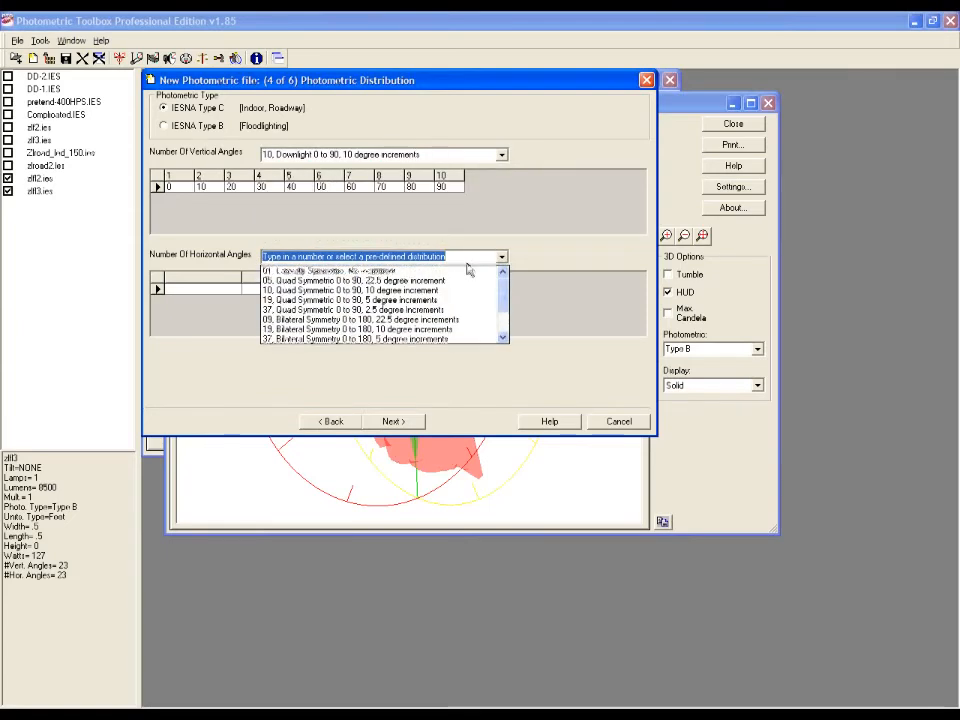
{"action": "left_click", "coordinate": [338, 271]}
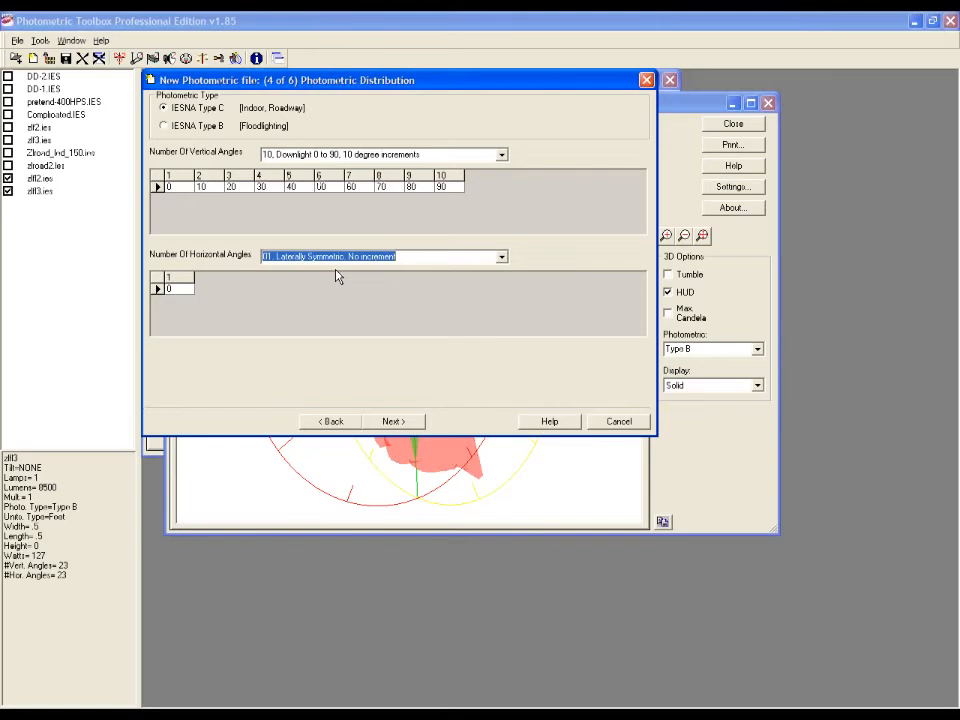
{"action": "left_click", "coordinate": [416, 422]}
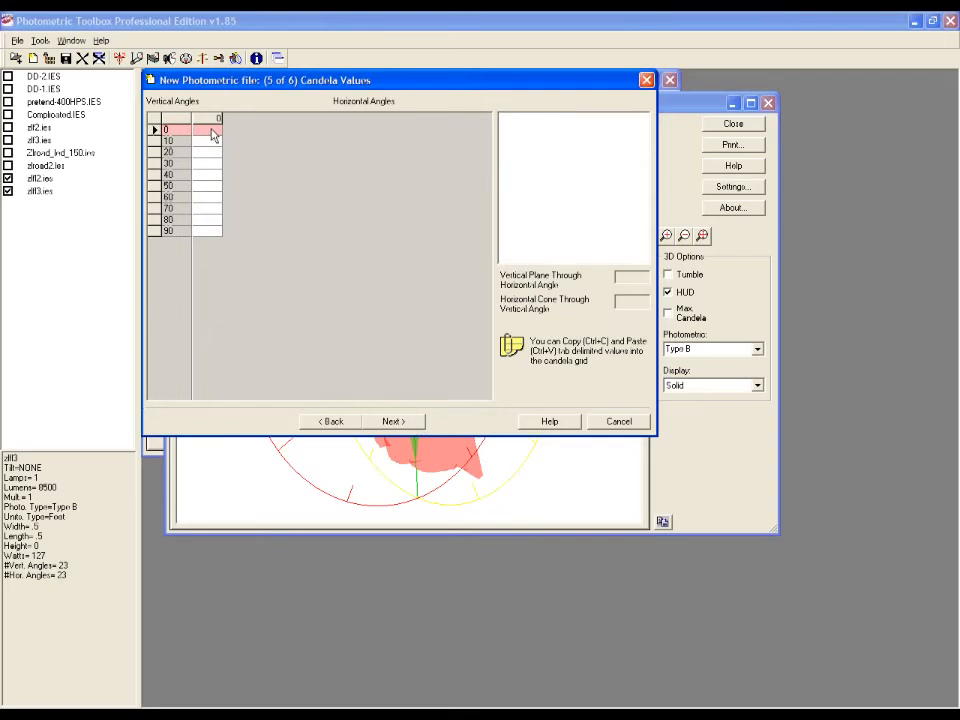
- Enter candela values 2000, 1500, 1100 and 900 for the vertical angles 0, 10, 20 and 30
{"action": "left_click", "coordinate": [211, 131]}
{"action": "type", "text": "200"}
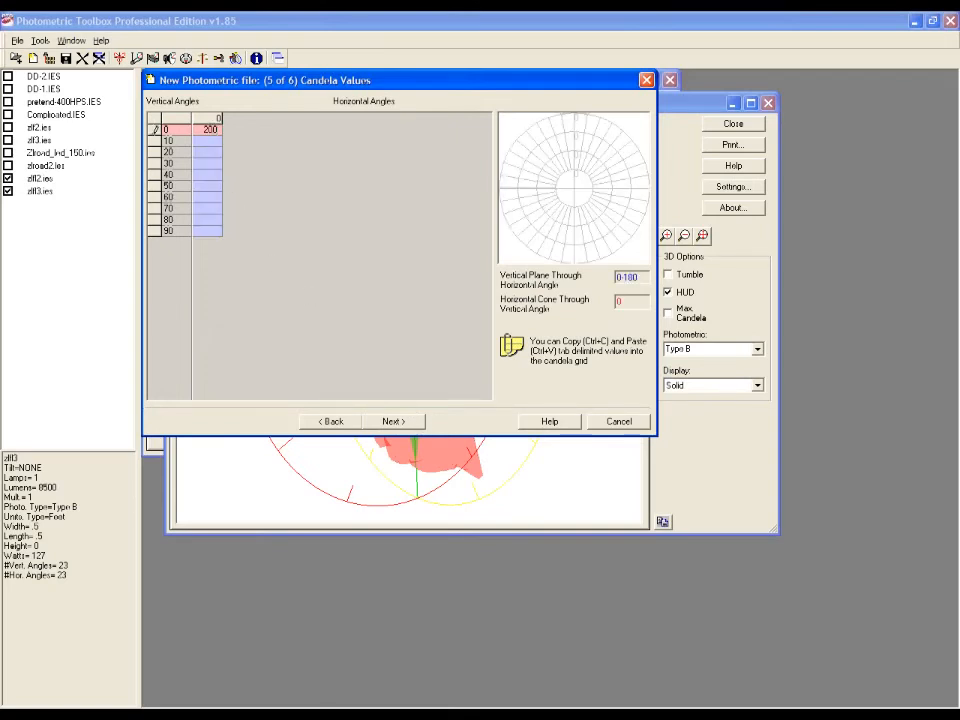
{"action": "type", "text": "0"}
{"action": "key", "text": "Return"}
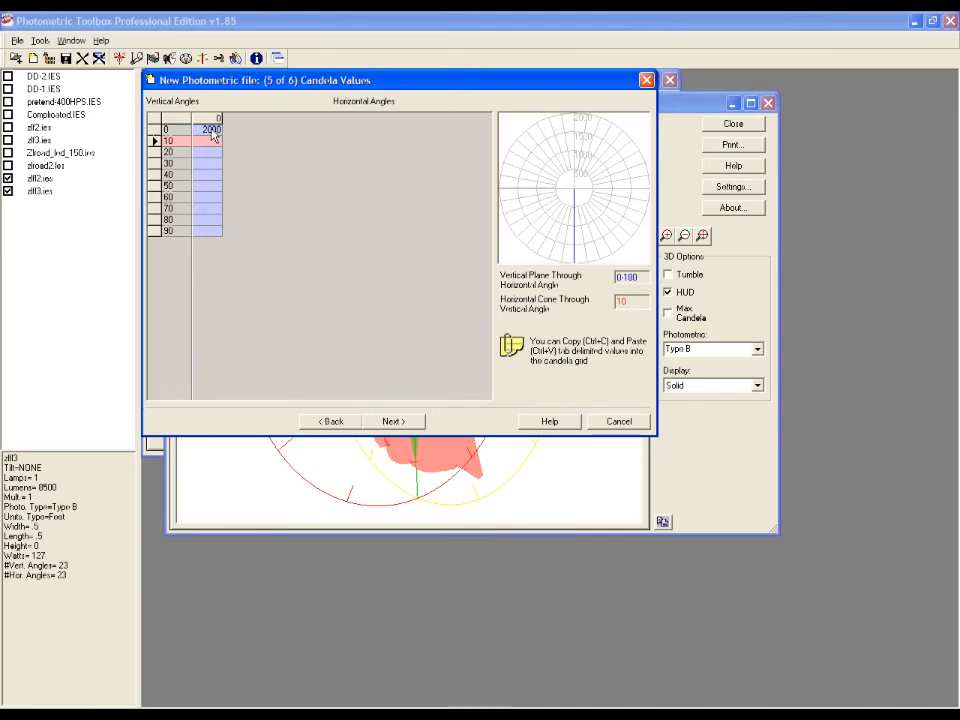
{"action": "type", "text": "1500"}
{"action": "key", "text": "Return"}
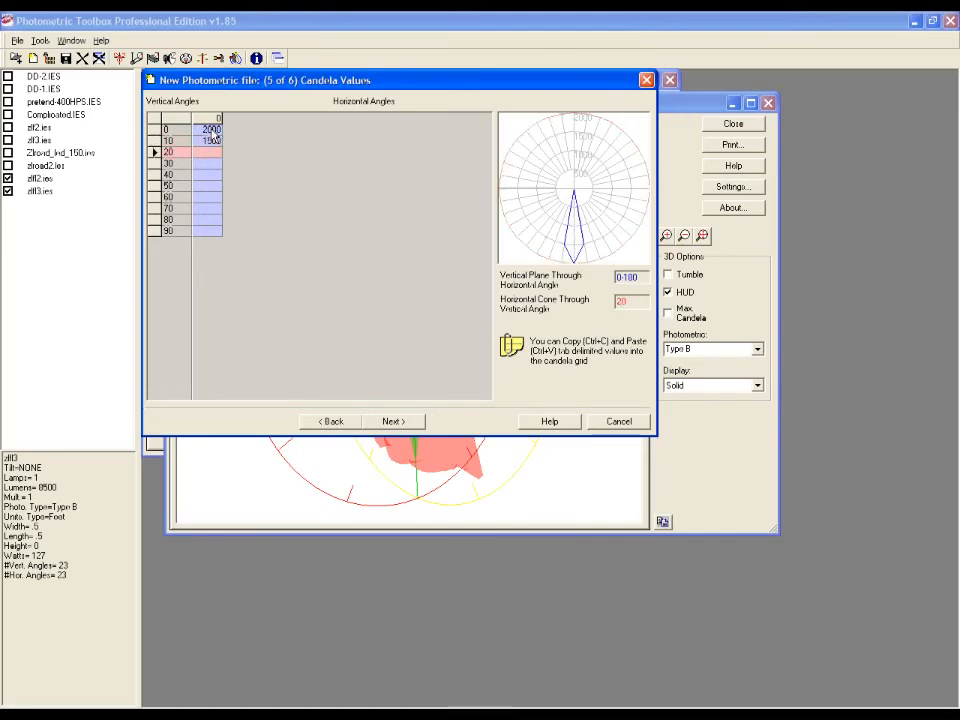
{"action": "type", "text": "1100"}
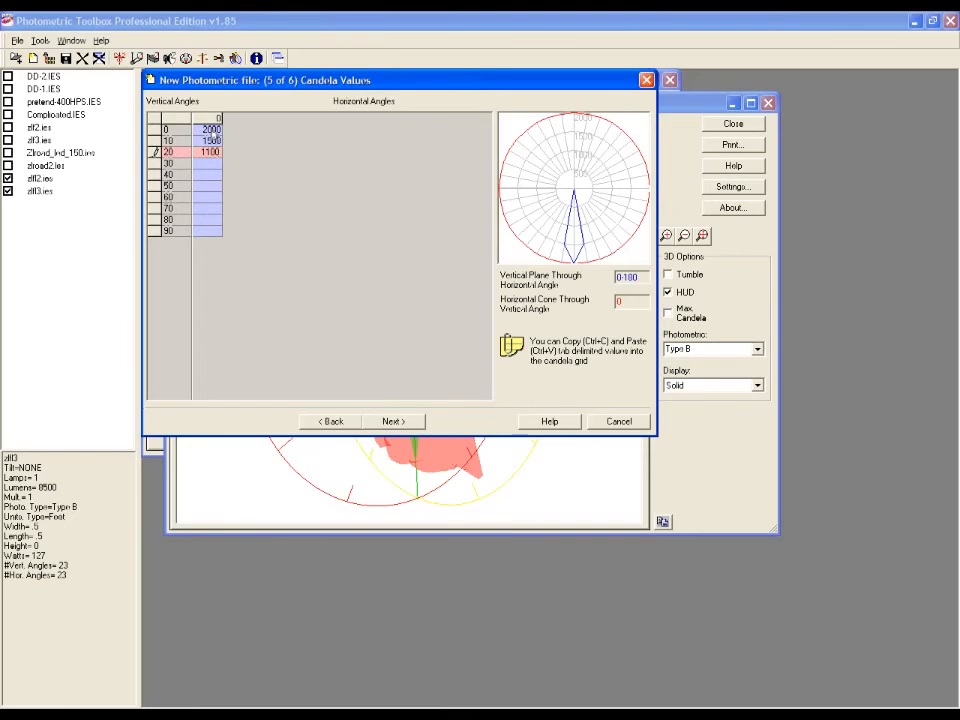
{"action": "key", "text": "Return"}
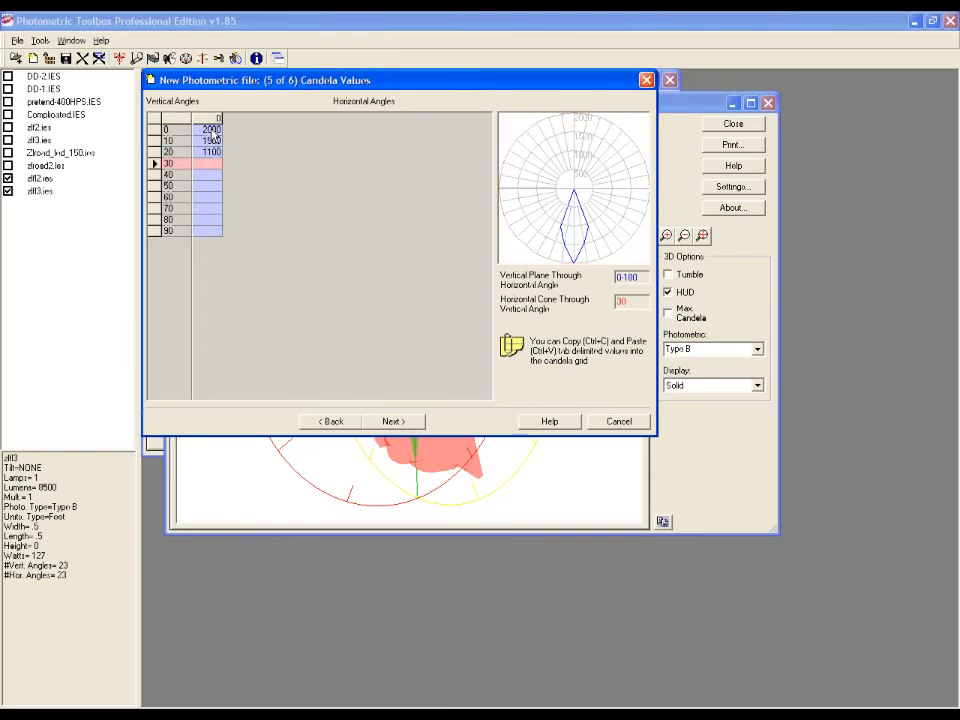
{"action": "type", "text": "900"}
{"action": "key", "text": "Return"}
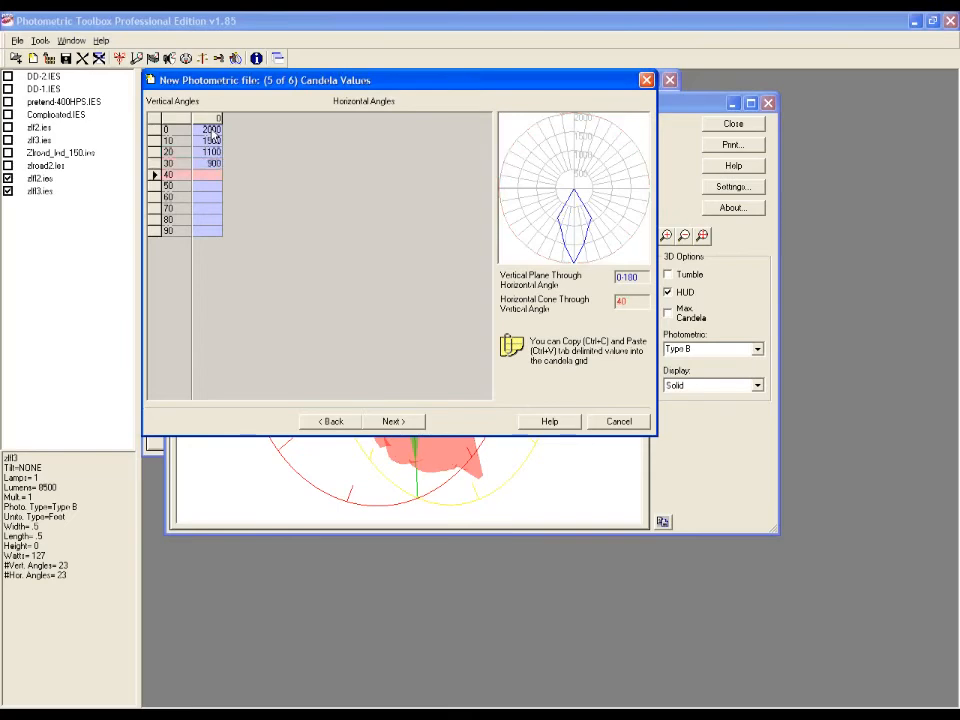
- Enter candela values 750, 450, 200, 80, 29 and 0 for the vertical angles 40 through 90
{"action": "type", "text": "750"}
{"action": "key", "text": "Return"}
{"action": "type", "text": "450"}
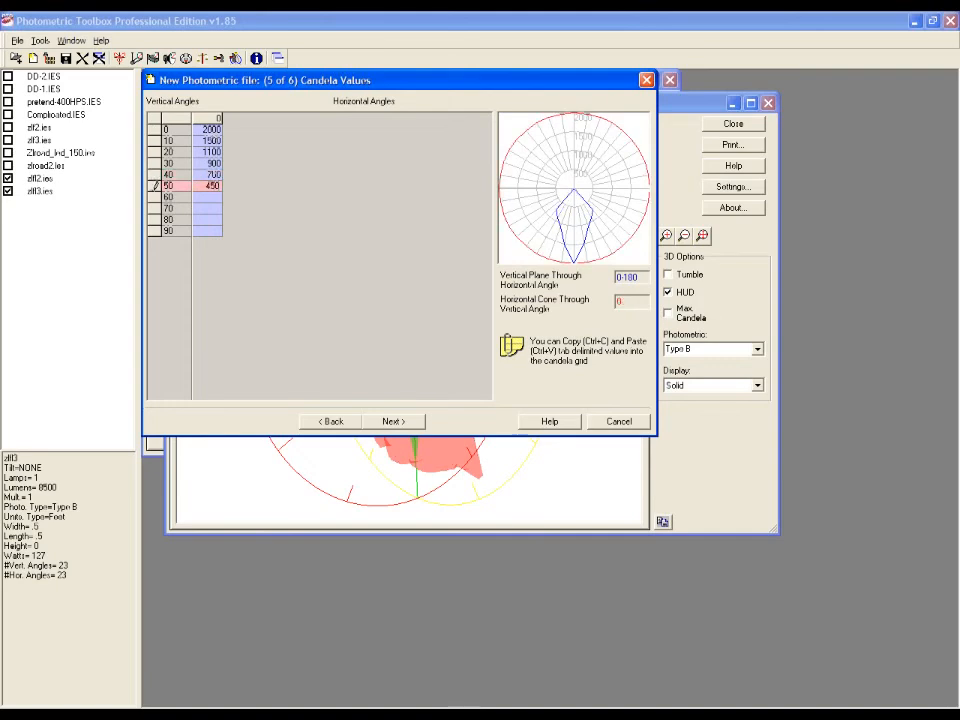
{"action": "key", "text": "Return"}
{"action": "type", "text": "200"}
{"action": "key", "text": "Return"}
{"action": "type", "text": "80"}
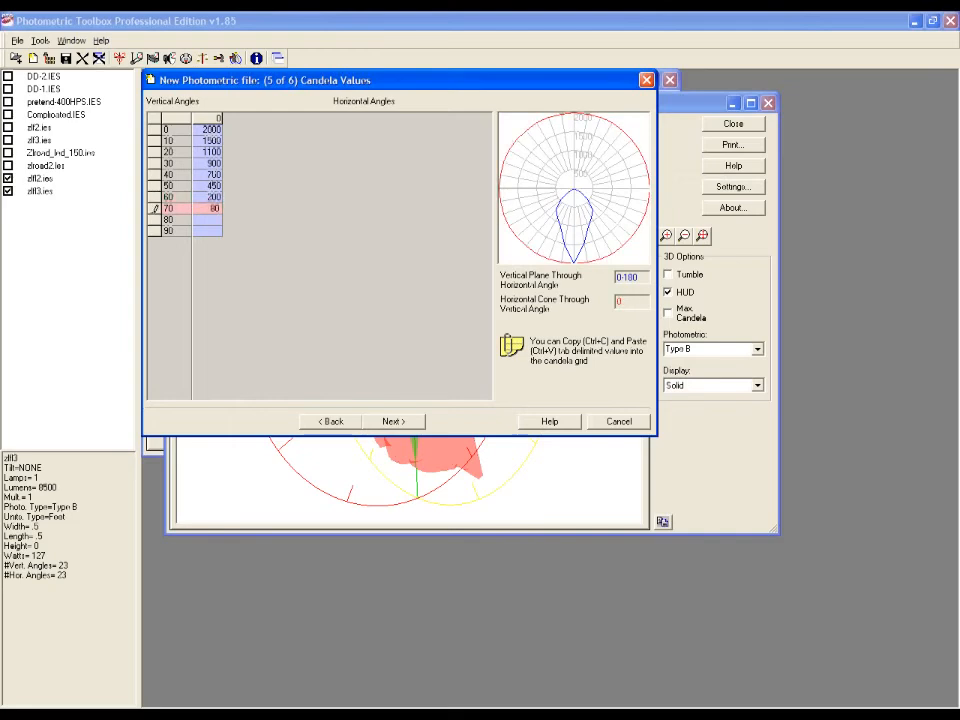
{"action": "key", "text": "Return"}
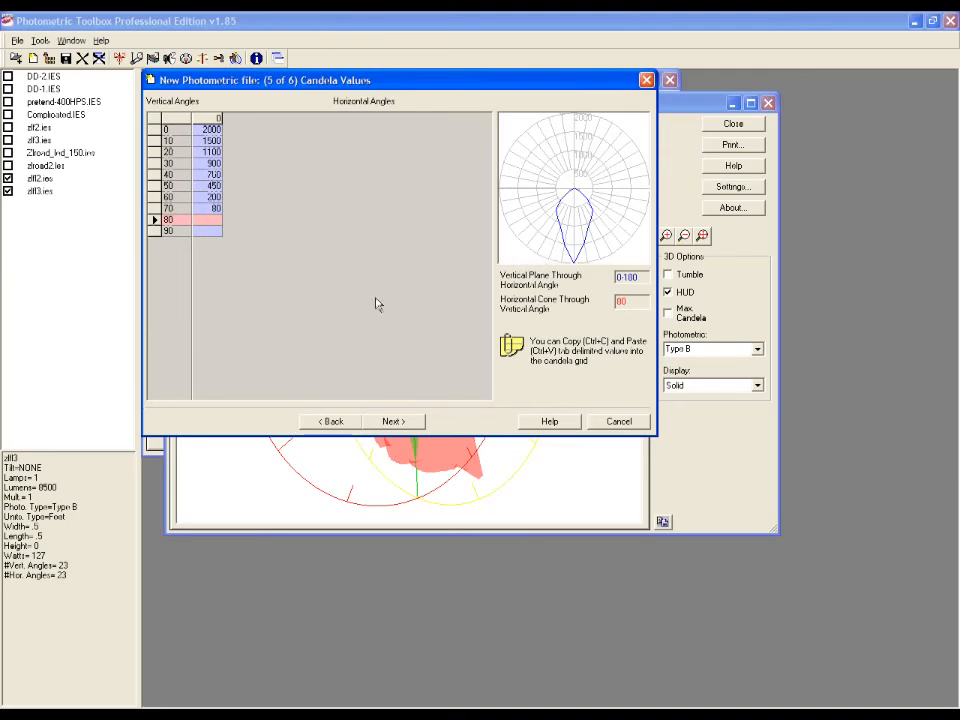
{"action": "type", "text": "29"}
{"action": "key", "text": "Return"}
{"action": "key", "text": "Return"}
{"action": "left_click", "coordinate": [204, 129]}
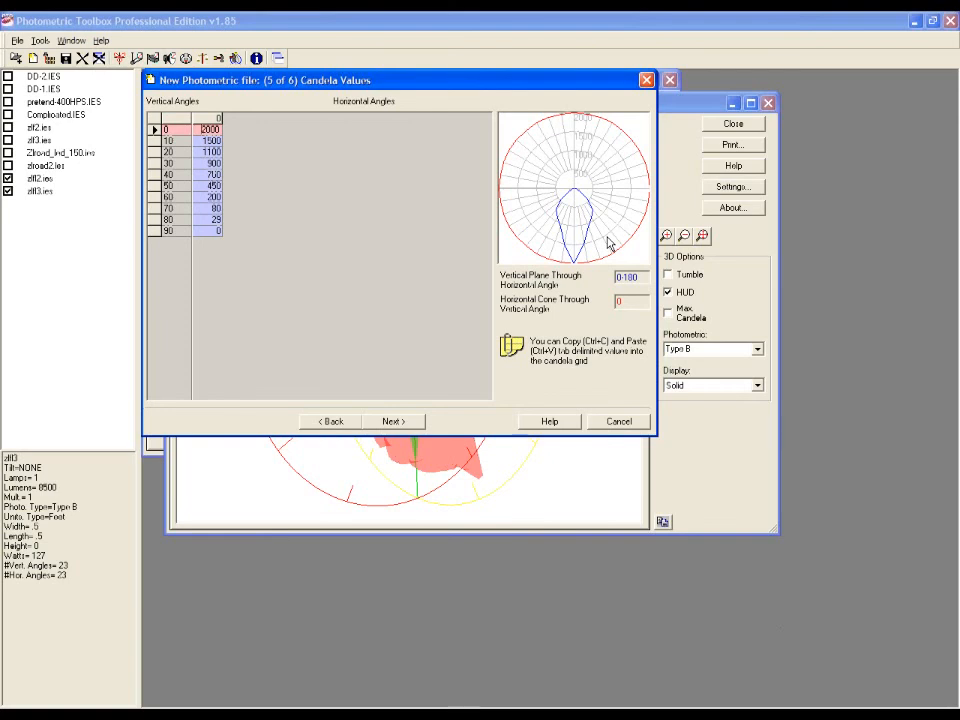
- Finish the new photometric file and save it to the Desktop as Pretend MH fixture in IES format
{"action": "left_click", "coordinate": [413, 421]}
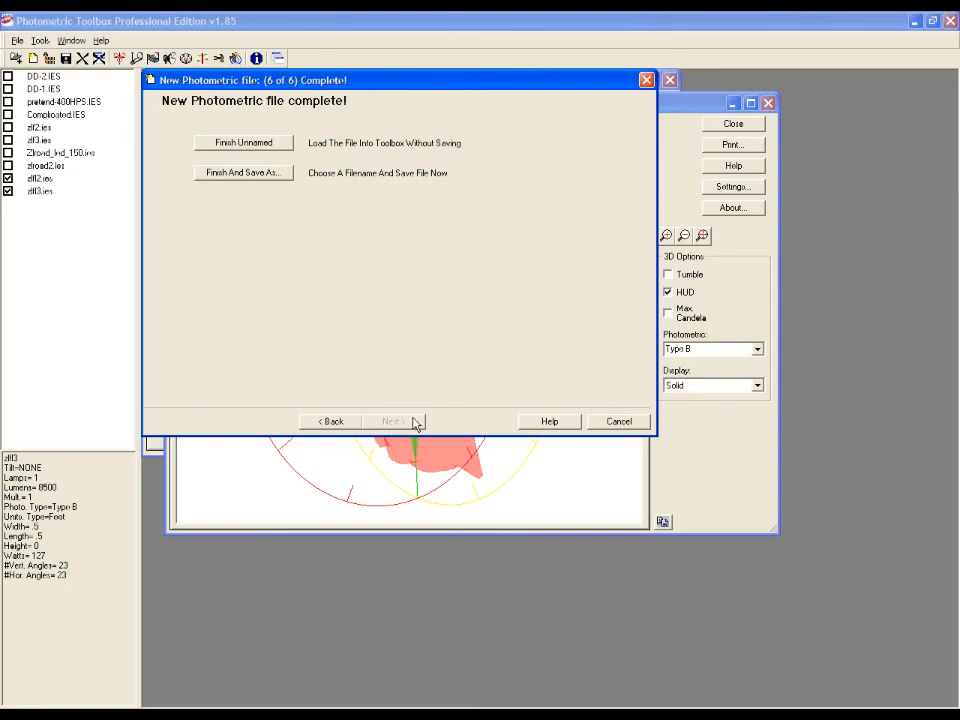
{"action": "left_click", "coordinate": [273, 177]}
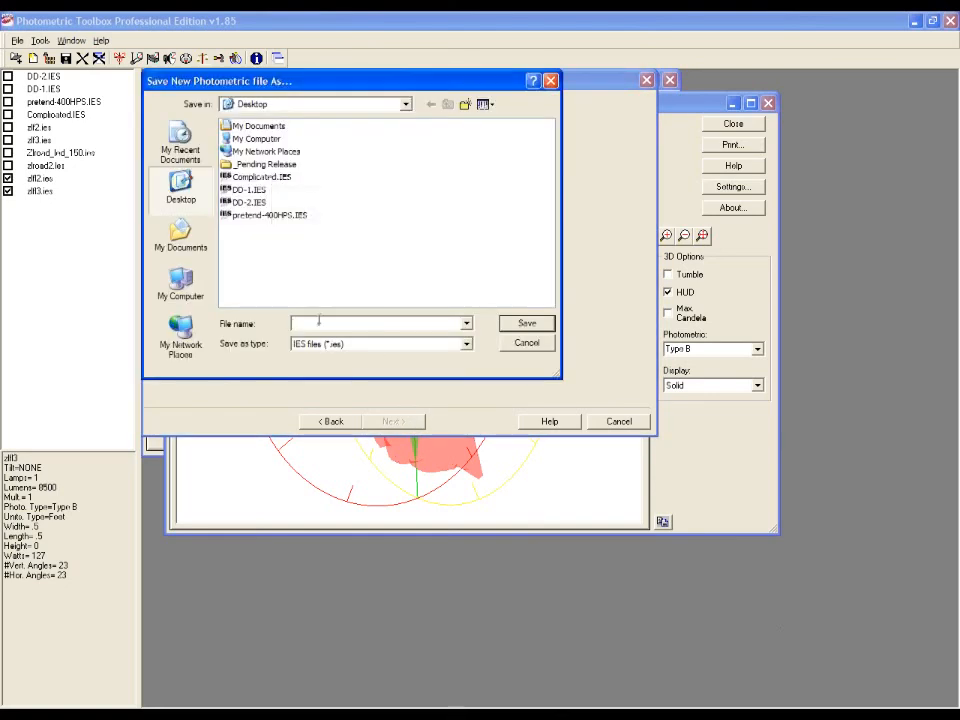
{"action": "type", "text": "Pretend_ MH fixture"}
{"action": "left_click", "coordinate": [535, 326]}
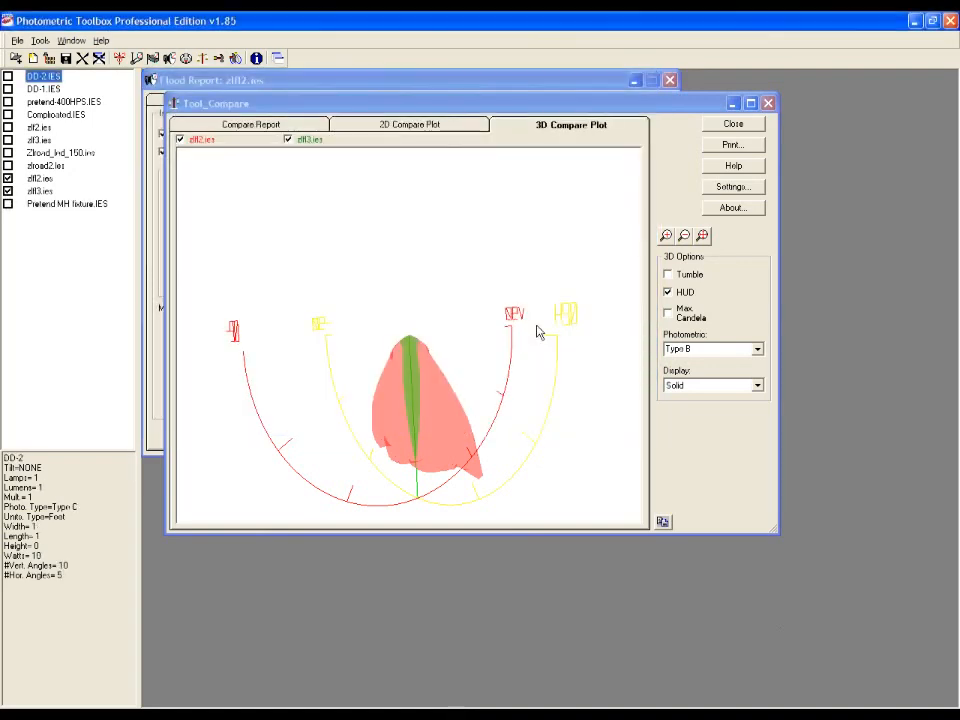